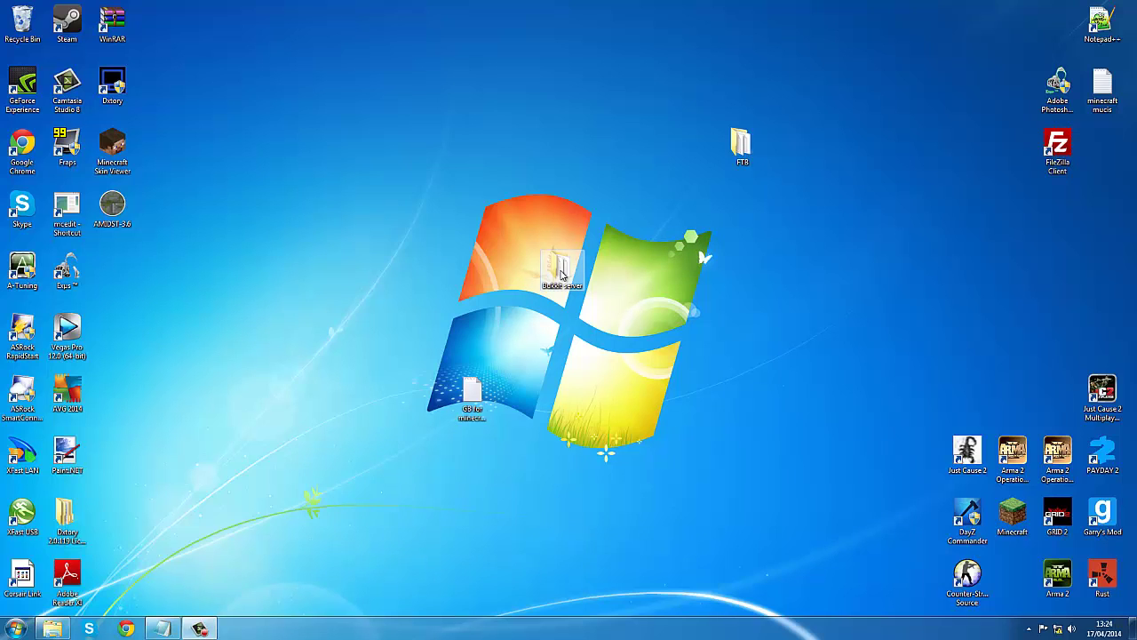
Open the Bukkit server folder from the desktop and maximize its window.
double_click(562, 271)
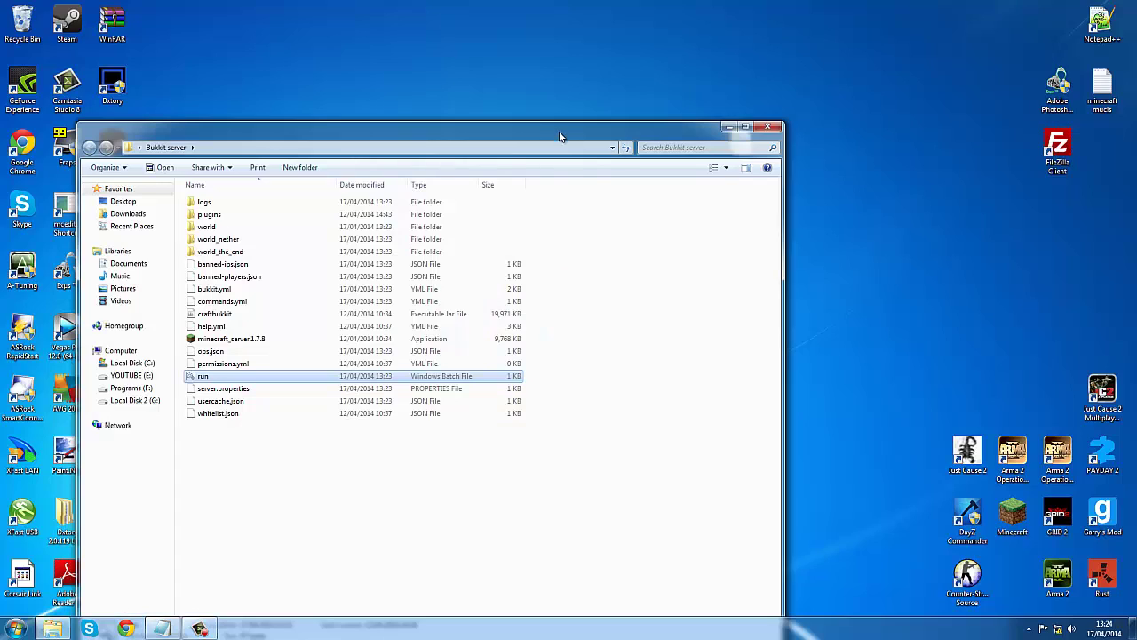
left_click_drag(561, 115, 708, 375)
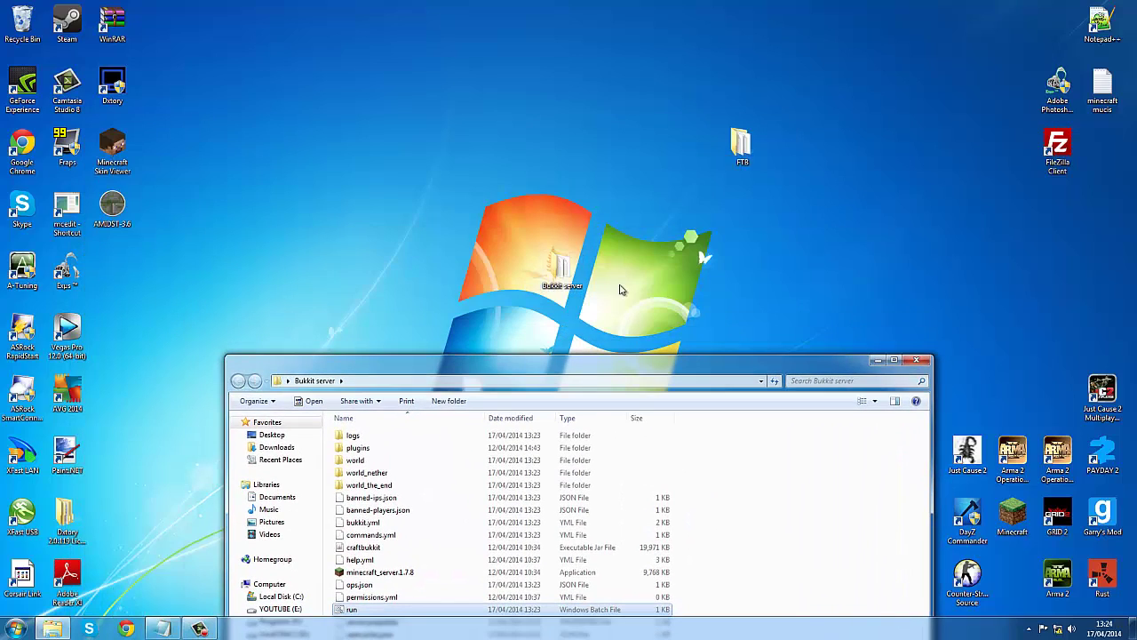
left_click_drag(610, 366, 593, 95)
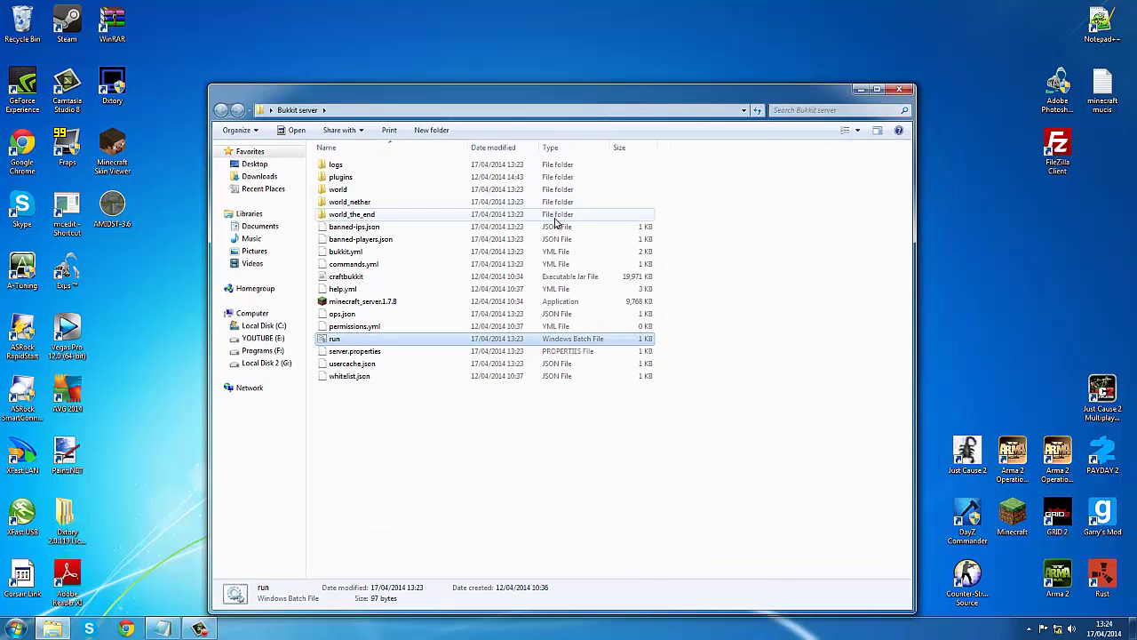
double_click(534, 87)
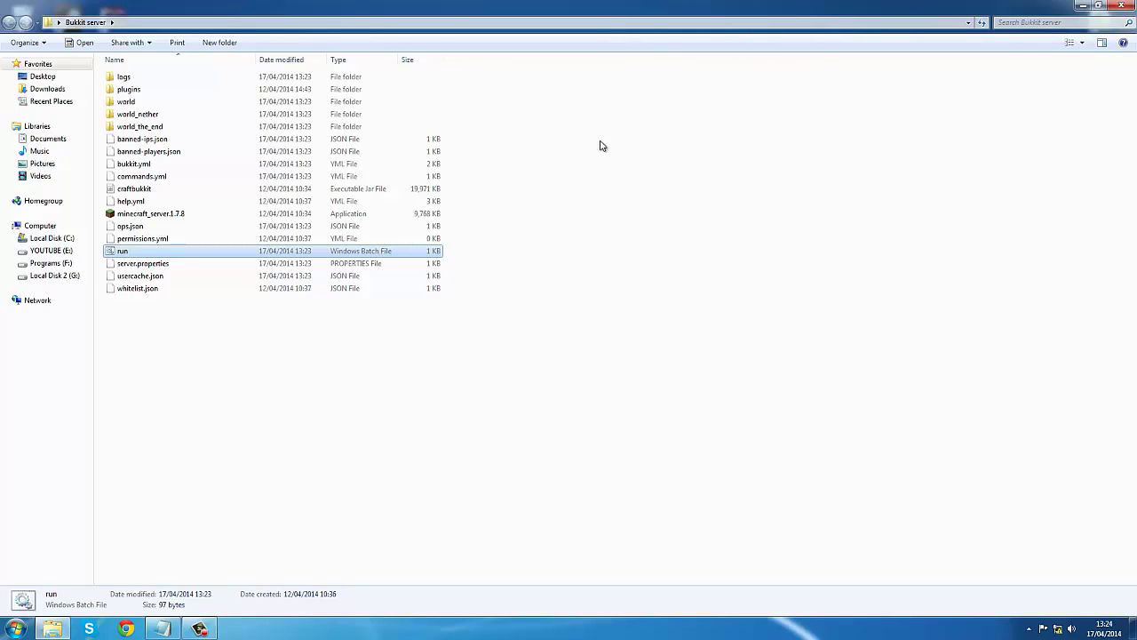
left_click(594, 282)
left_click_drag(587, 360, 189, 71)
left_click(278, 327)
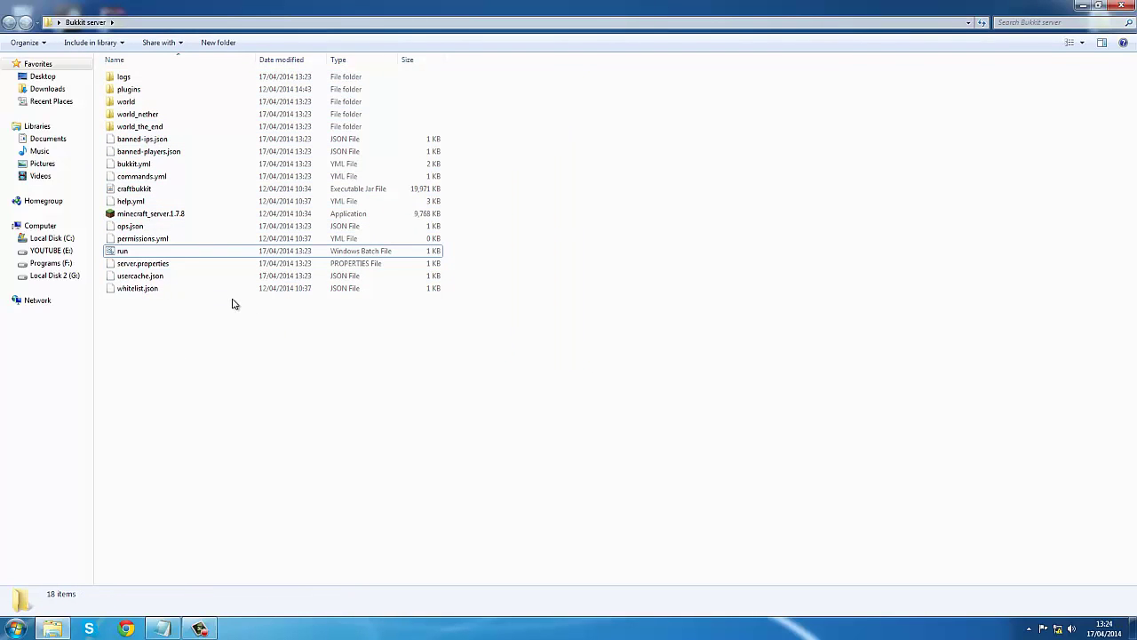
Open the run batch file for editing in Notepad and maximize the editor window.
left_click(436, 255)
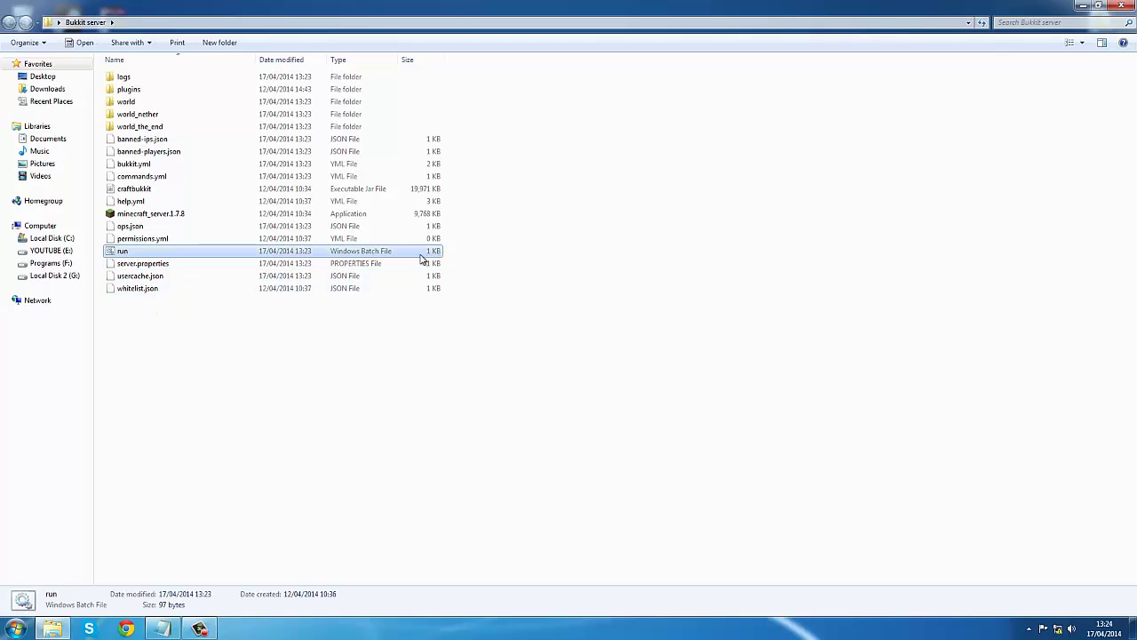
right_click(110, 256)
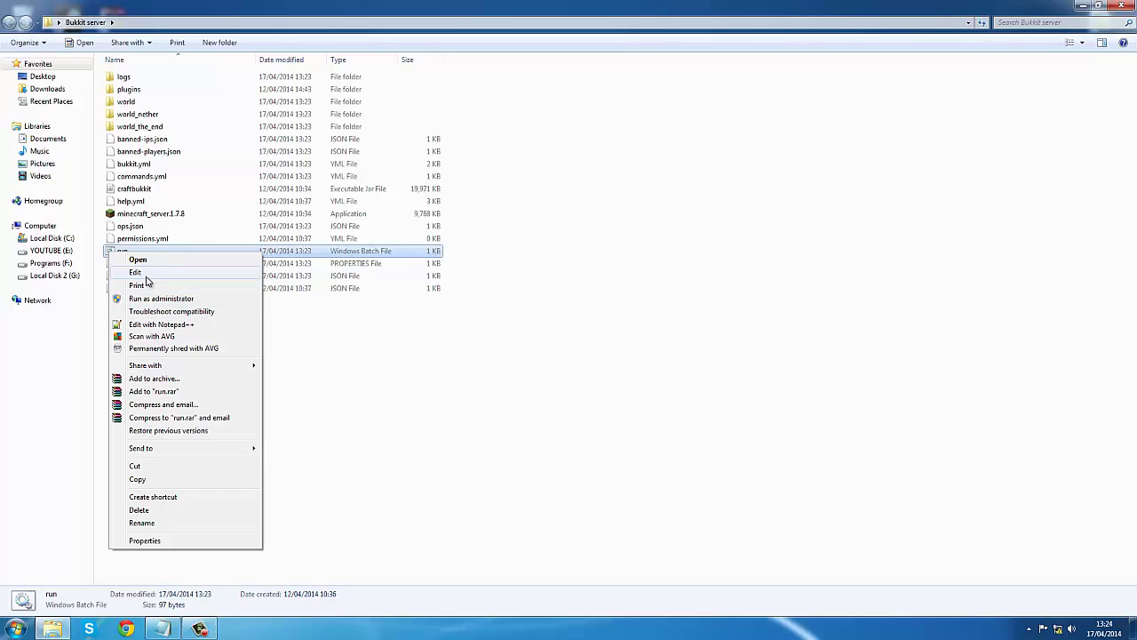
left_click(137, 273)
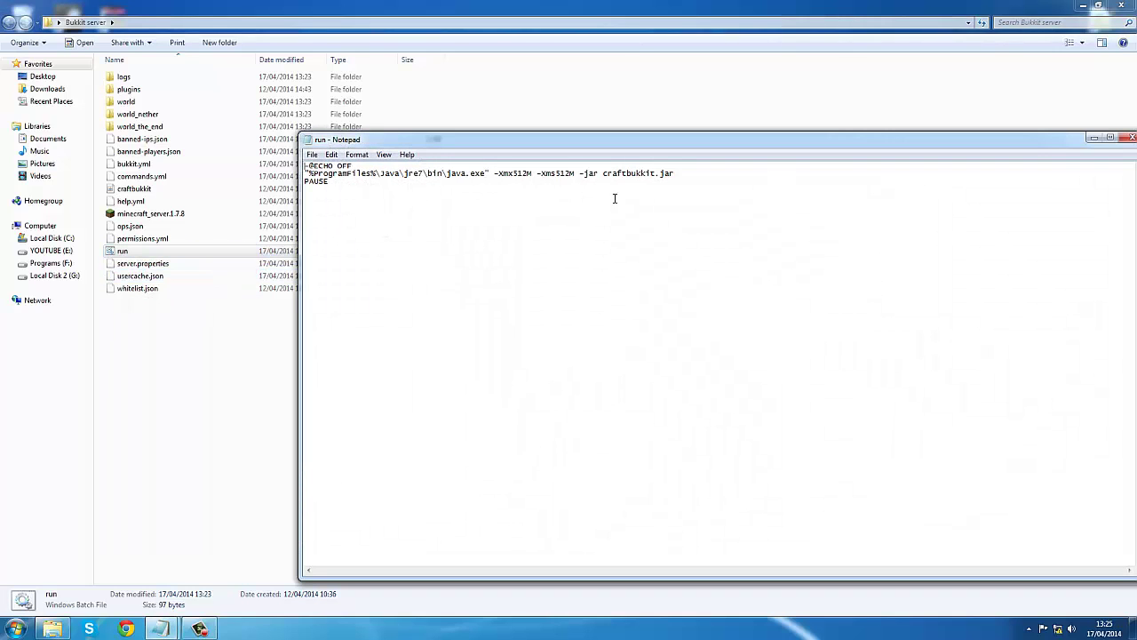
left_click_drag(363, 195, 306, 165)
left_click(345, 182)
left_click_drag(894, 139, 736, 114)
double_click(737, 115)
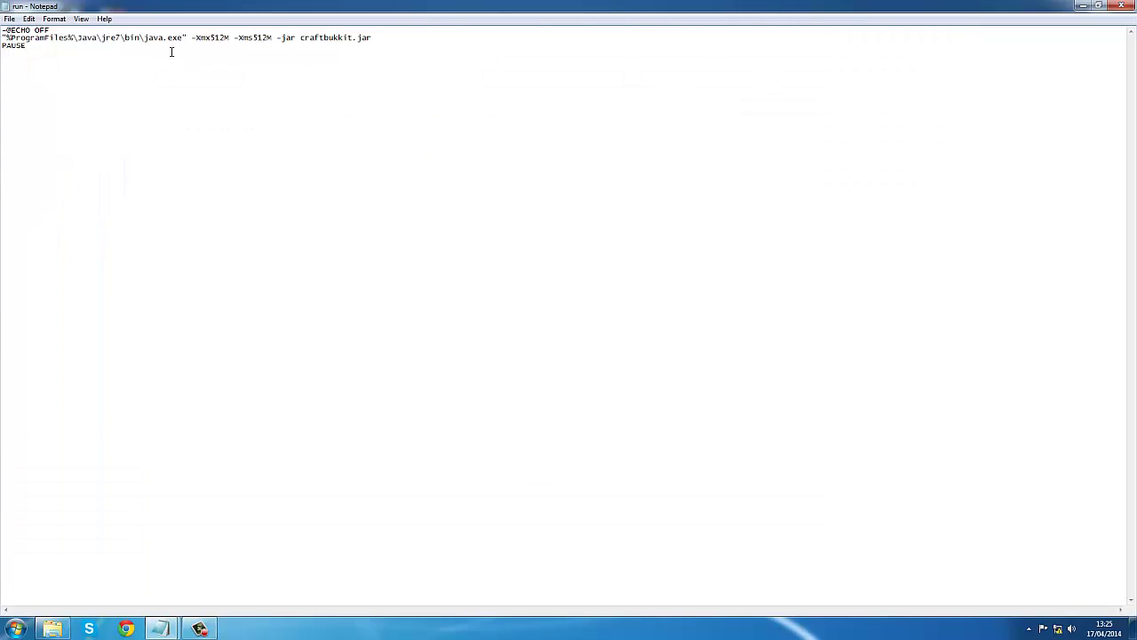
Examine the -Xmx and -Xms memory values in the run file's Java launch line.
left_click_drag(211, 39, 225, 39)
left_click_drag(253, 38, 268, 39)
key("ctrl+End")
Switch to the "GB for minecraft server" note and examine its list of megabyte values and their gigabyte equivalents.
key("alt+Tab")
left_click_drag(1066, 72, 399, 92)
left_click_drag(242, 211, 155, 118)
left_click(320, 157)
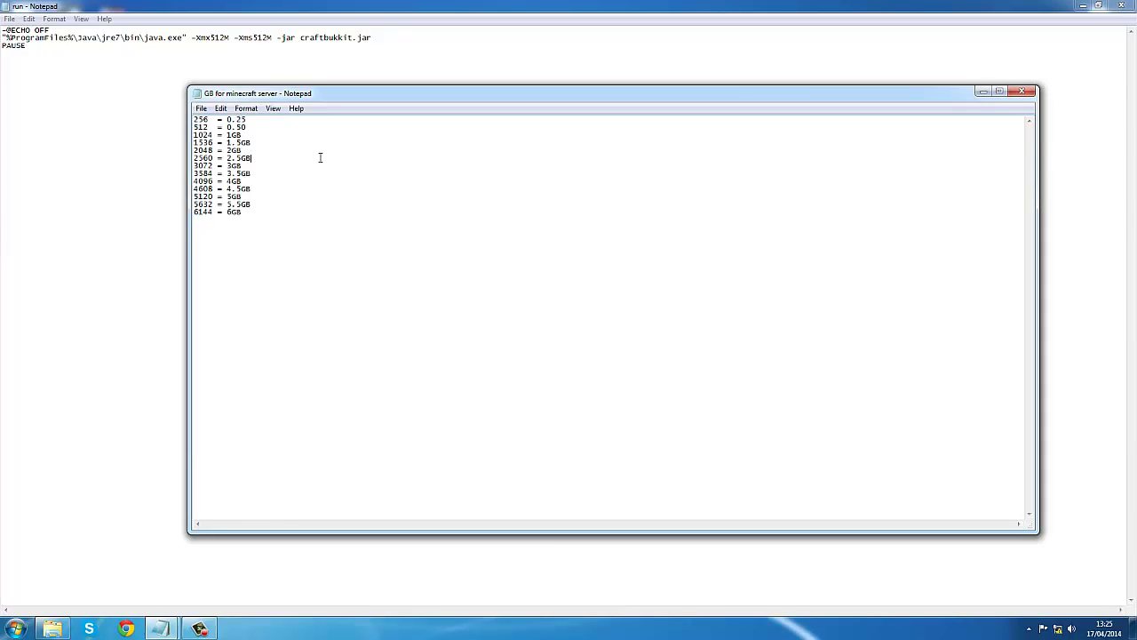
double_click(234, 211)
left_click(244, 213)
left_click_drag(229, 127, 238, 196)
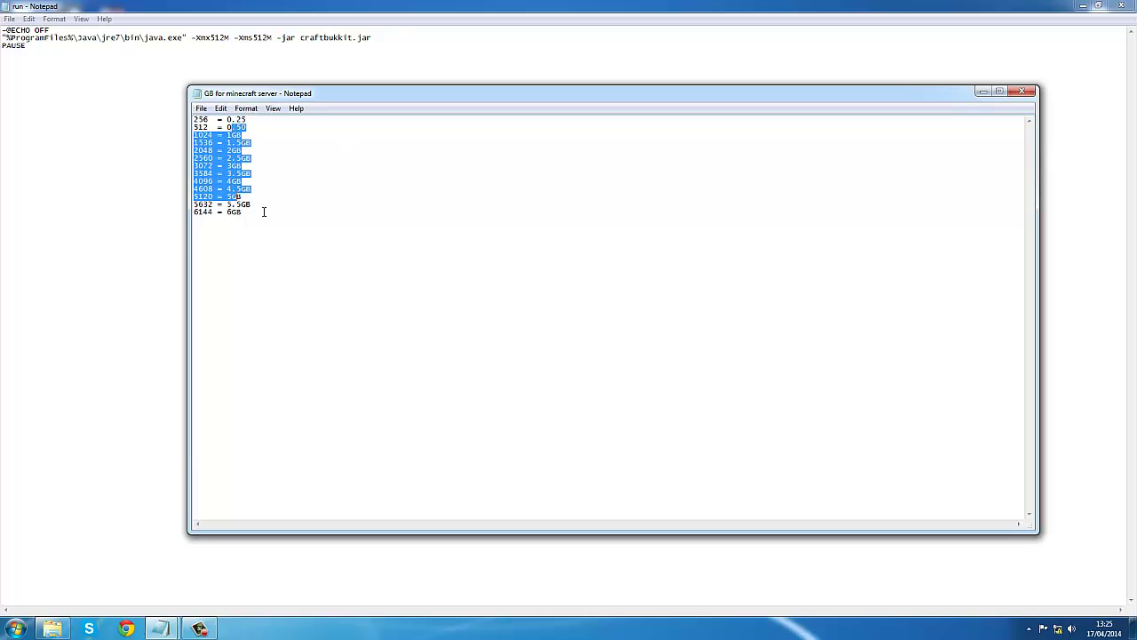
left_click(264, 212)
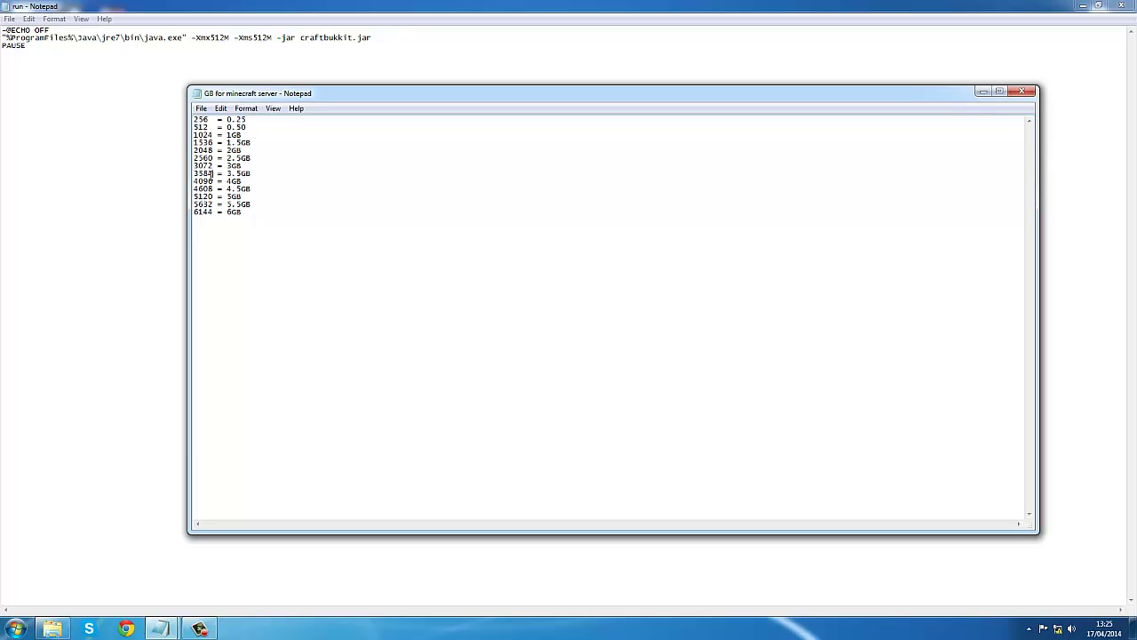
Copy 3584 from the 3.5GB line of the note and set both -Xmx and -Xms to 3584M in the run file.
left_click_drag(211, 174, 192, 175)
key("ctrl+c")
left_click(213, 37)
left_click_drag(211, 37, 271, 38)
key("ctrl+v")
key("ctrl+v")
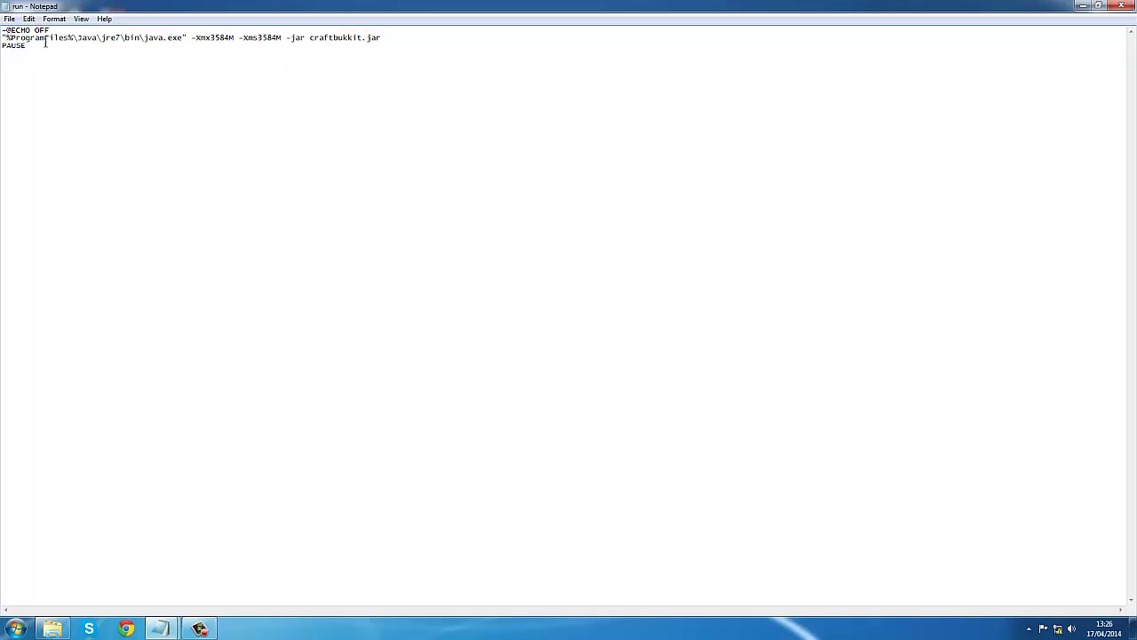
Save the run file and minimize both Notepad windows to return to the Bukkit server folder.
left_click(16, 21)
left_click(36, 57)
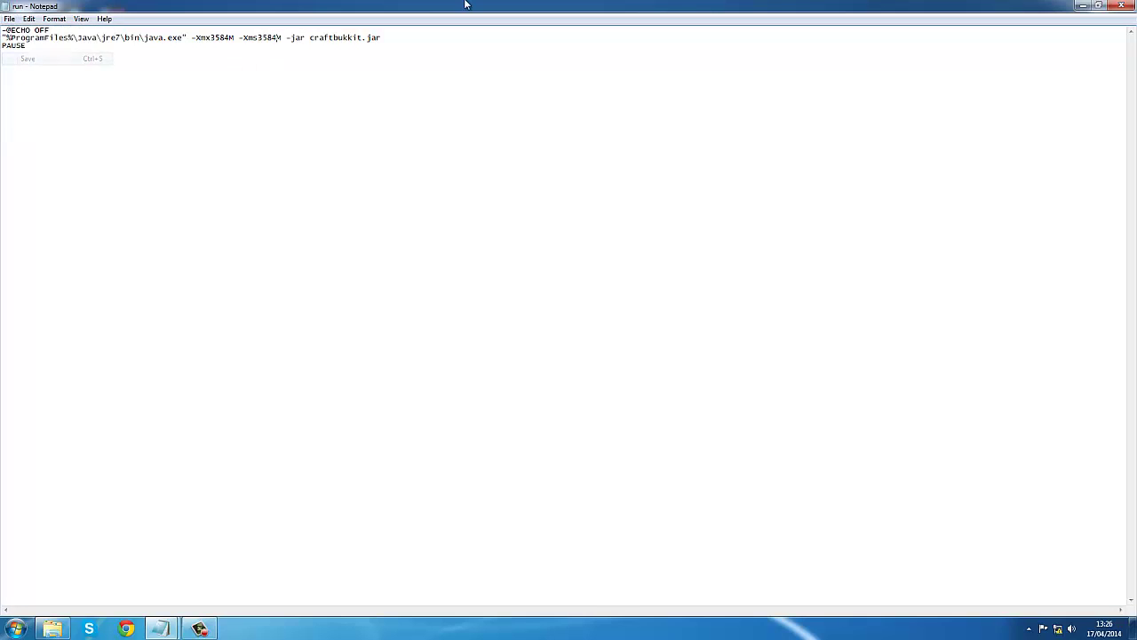
left_click(1083, 7)
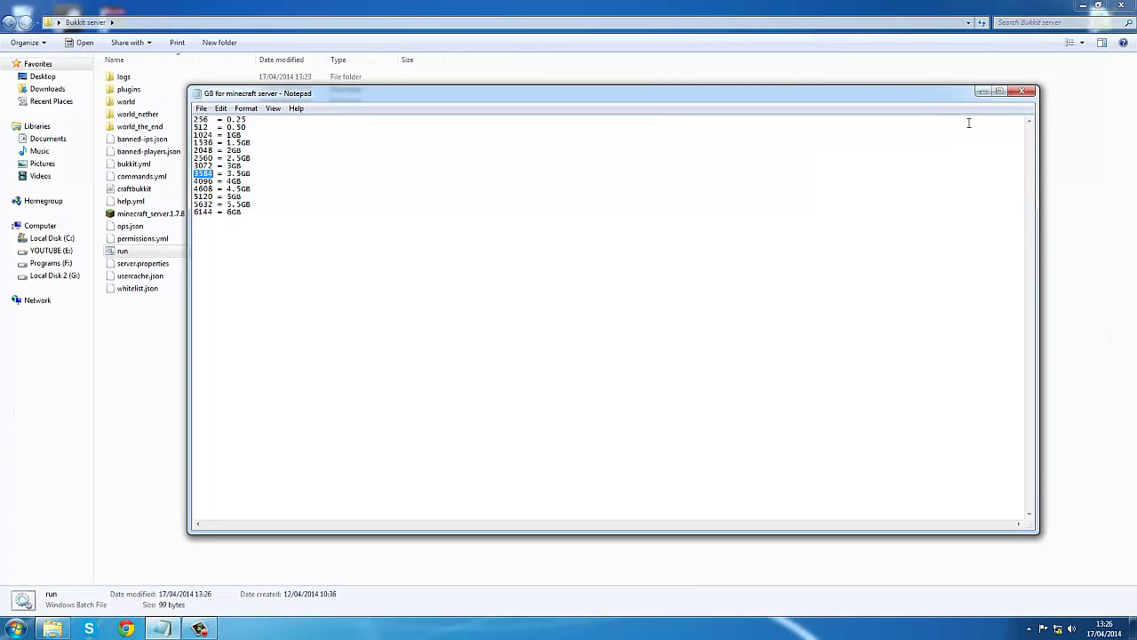
left_click(984, 92)
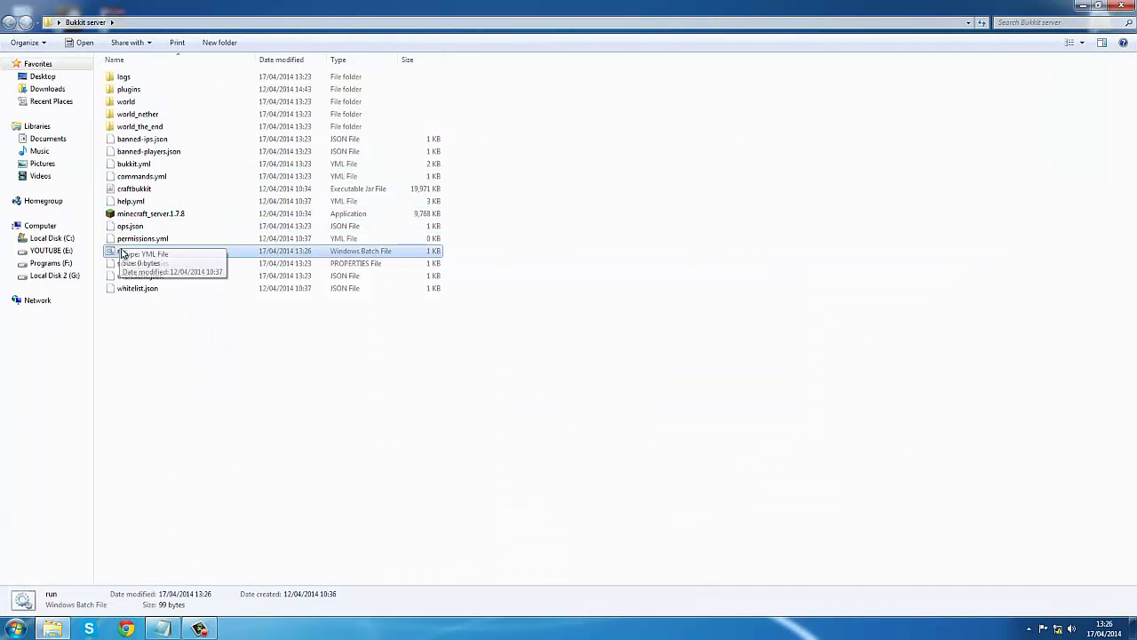
Launch the server from the run batch file and shut it down with the stop command, closing its console.
double_click(123, 253)
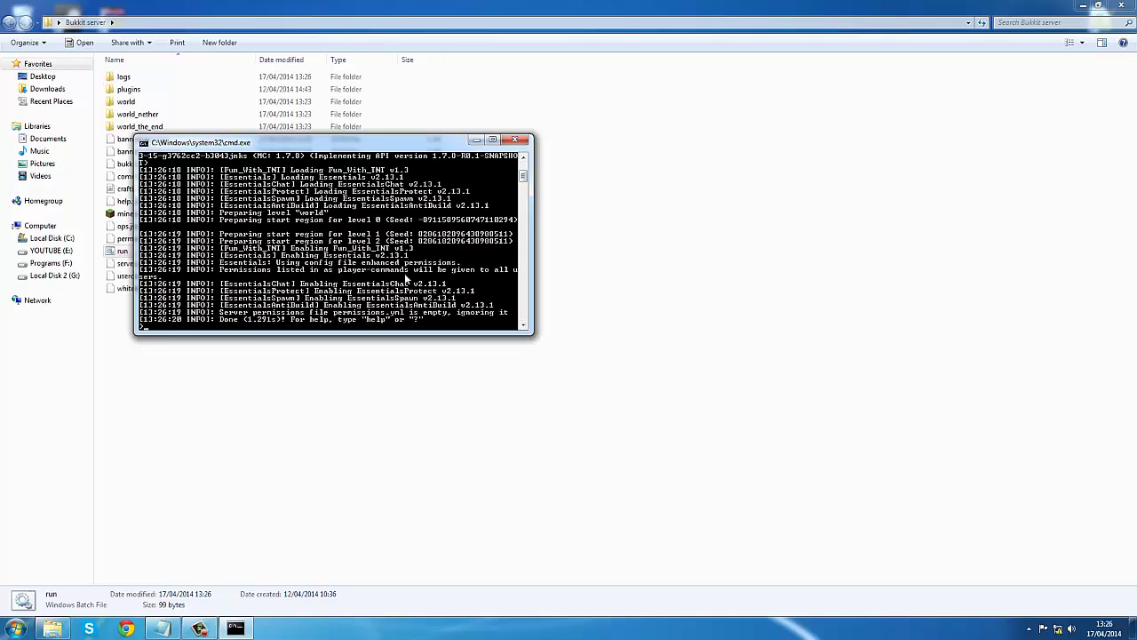
type("stop")
key("Return")
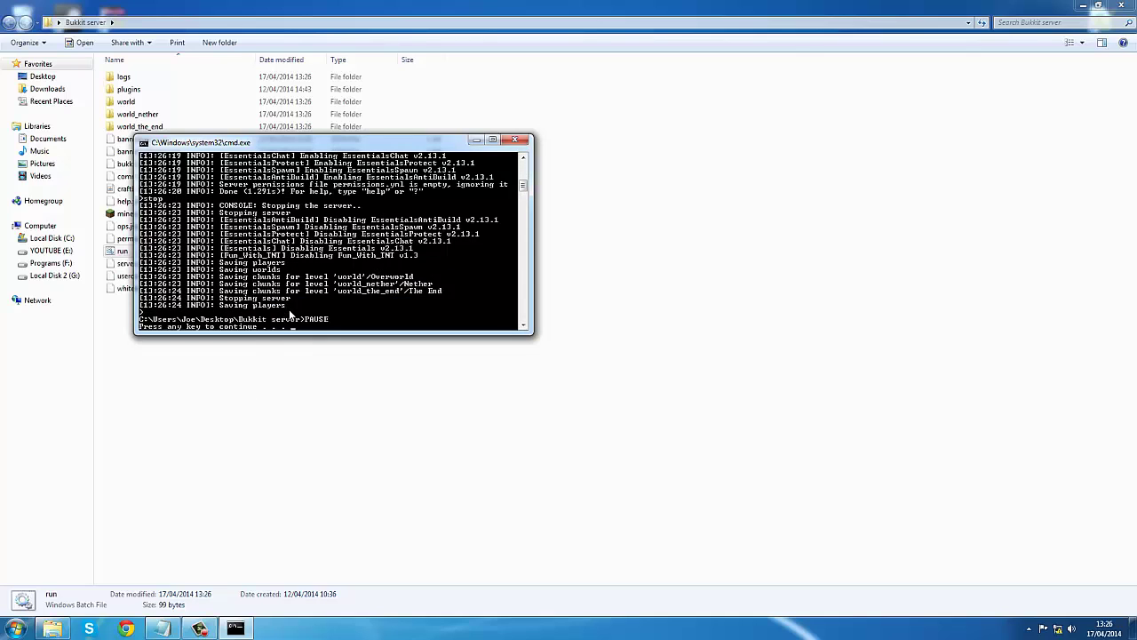
key("Return")
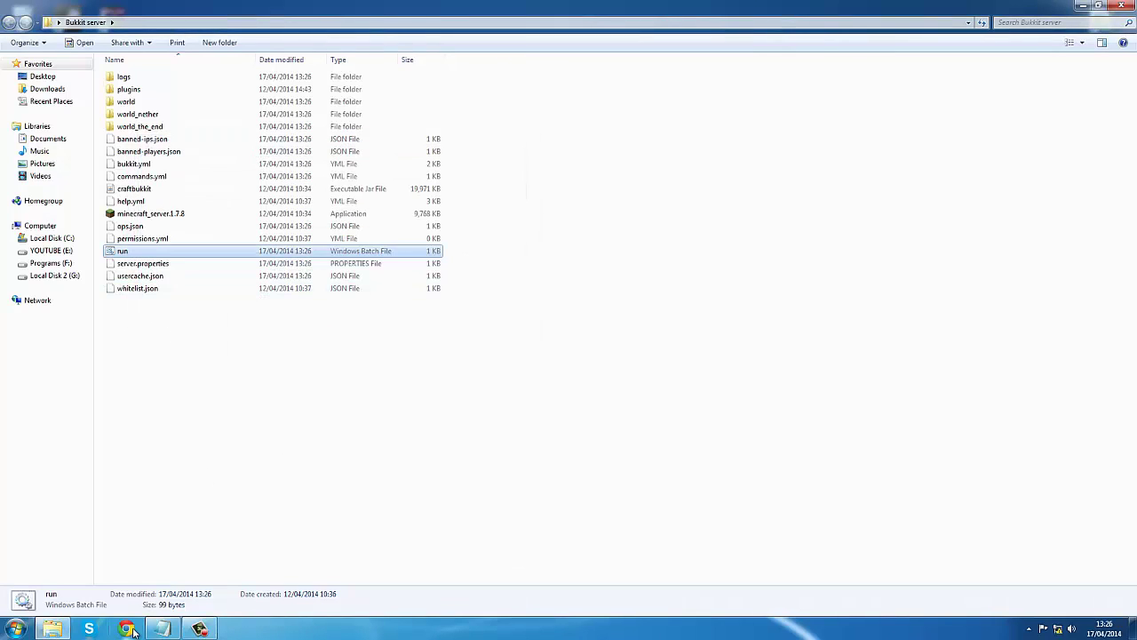
Bring back the memory conversion note and review the 4GB and 1GB lines and the full list of values.
left_click(161, 628)
left_click(292, 172)
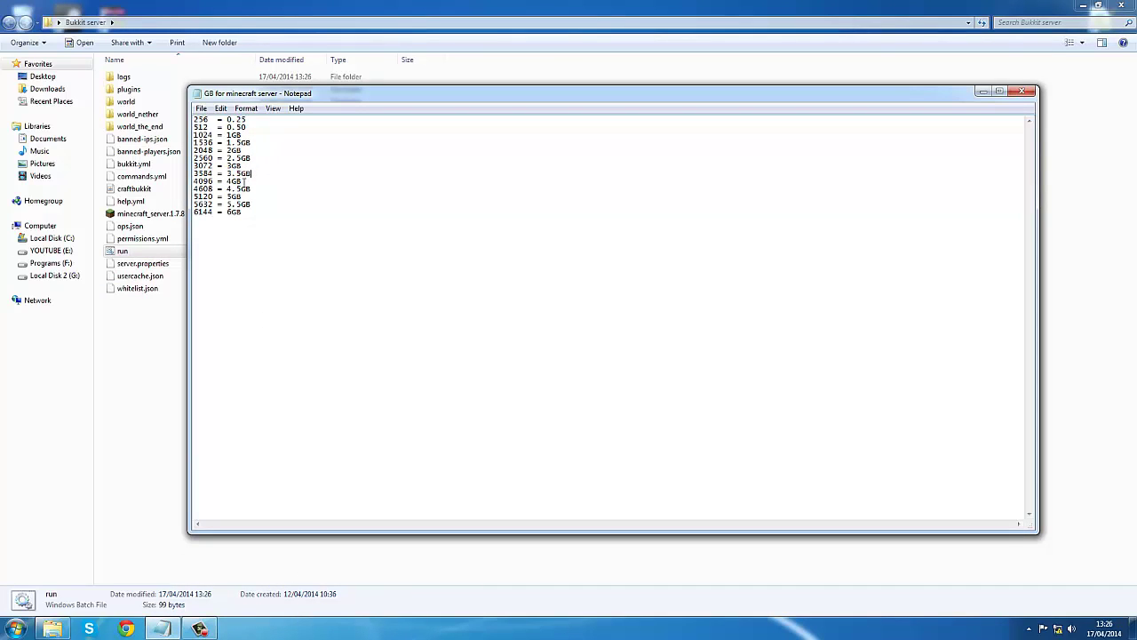
left_click_drag(244, 182, 190, 182)
left_click(274, 180)
mouse_move(242, 182)
left_mouse_down()
mouse_move(182, 180)
mouse_move(192, 119)
mouse_move(224, 174)
mouse_move(252, 180)
left_mouse_up()
left_click(261, 181)
key("shift+Home")
left_click(262, 179)
left_click_drag(257, 135, 183, 135)
left_click(259, 142)
left_click_drag(297, 246, 184, 126)
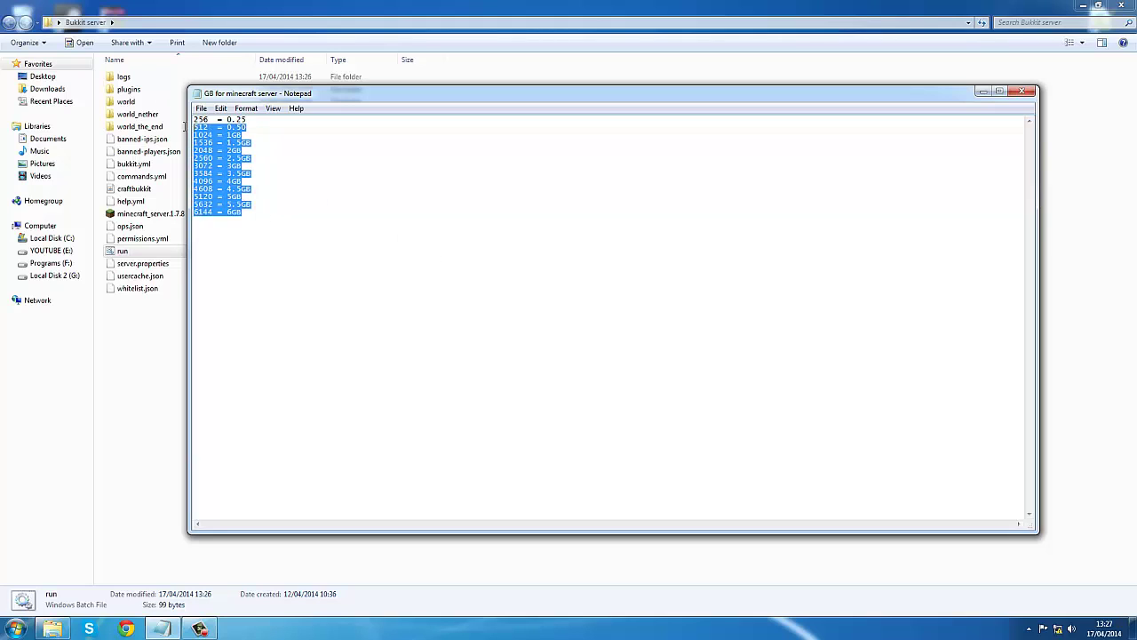
left_click(333, 199)
left_click_drag(266, 219, 142, 115)
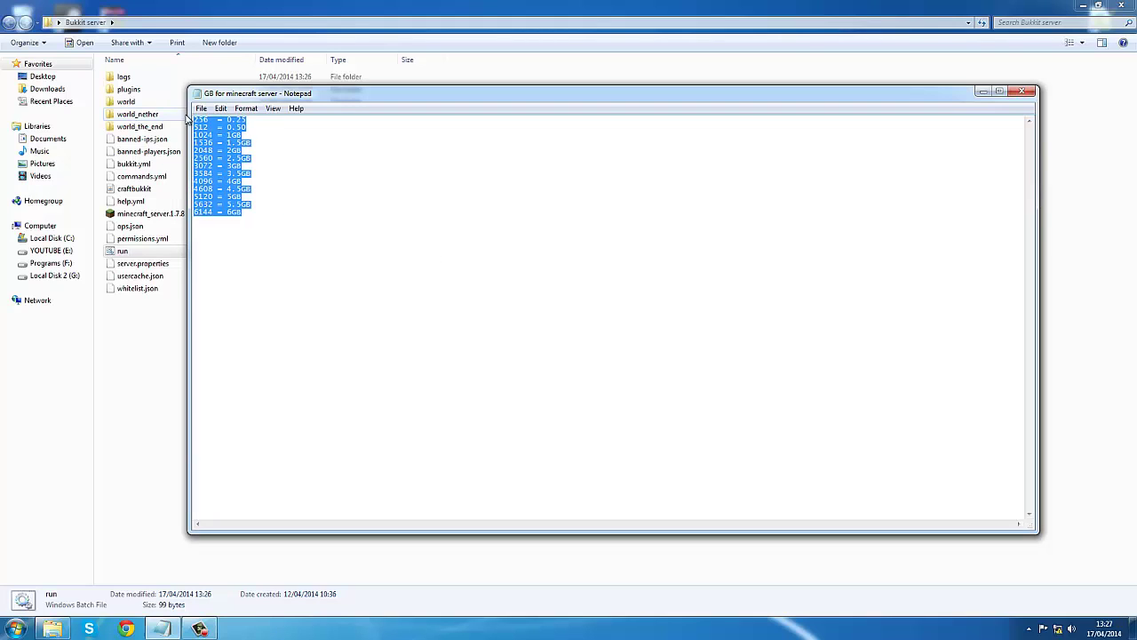
left_click(345, 268)
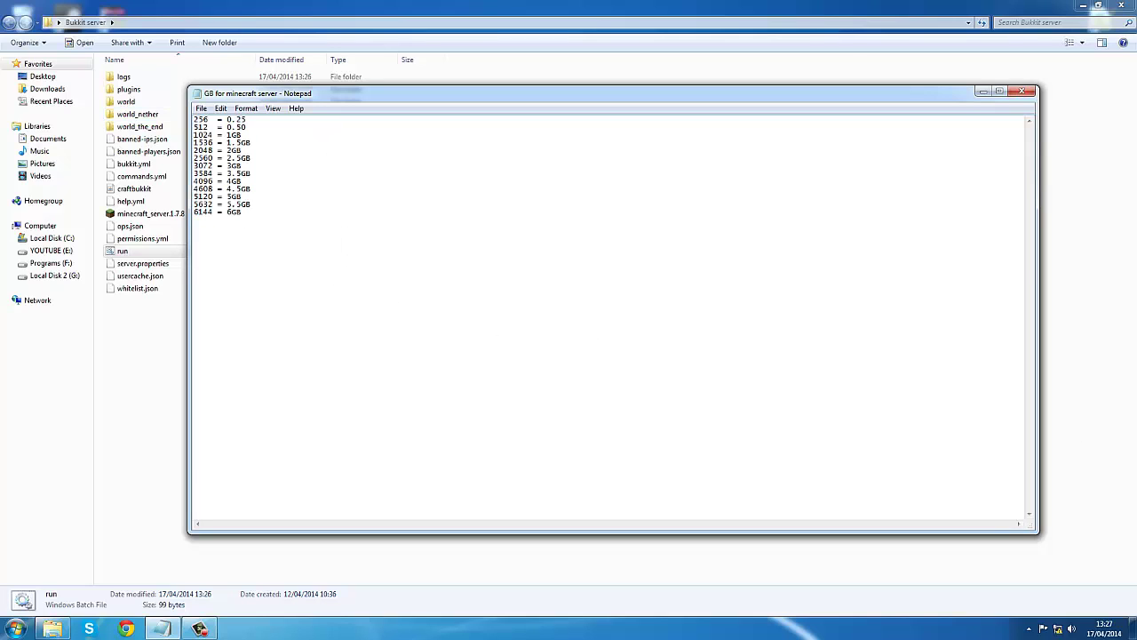